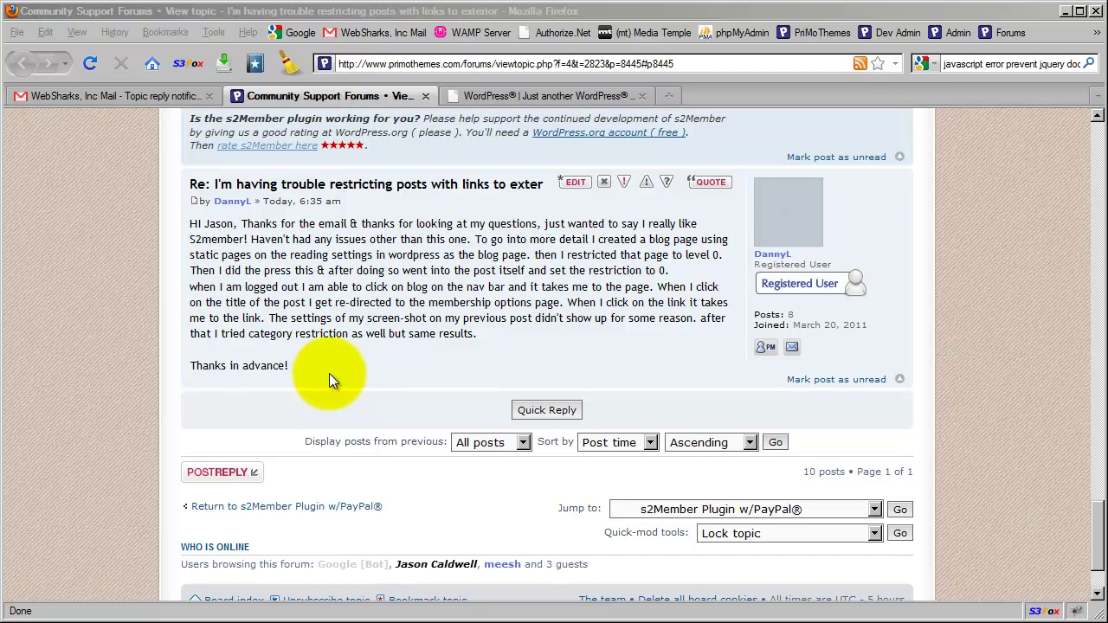
Switch to the localhost WordPress site and browse its home page through Test Posts C, B and A.
click(528, 98)
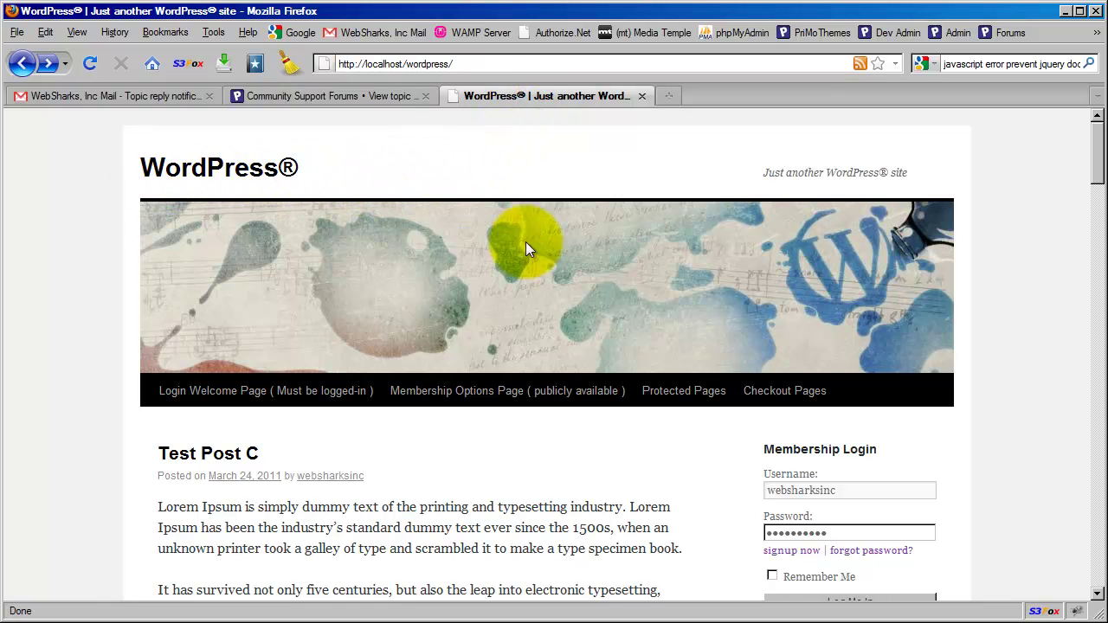
scroll(109, 318, down, 6)
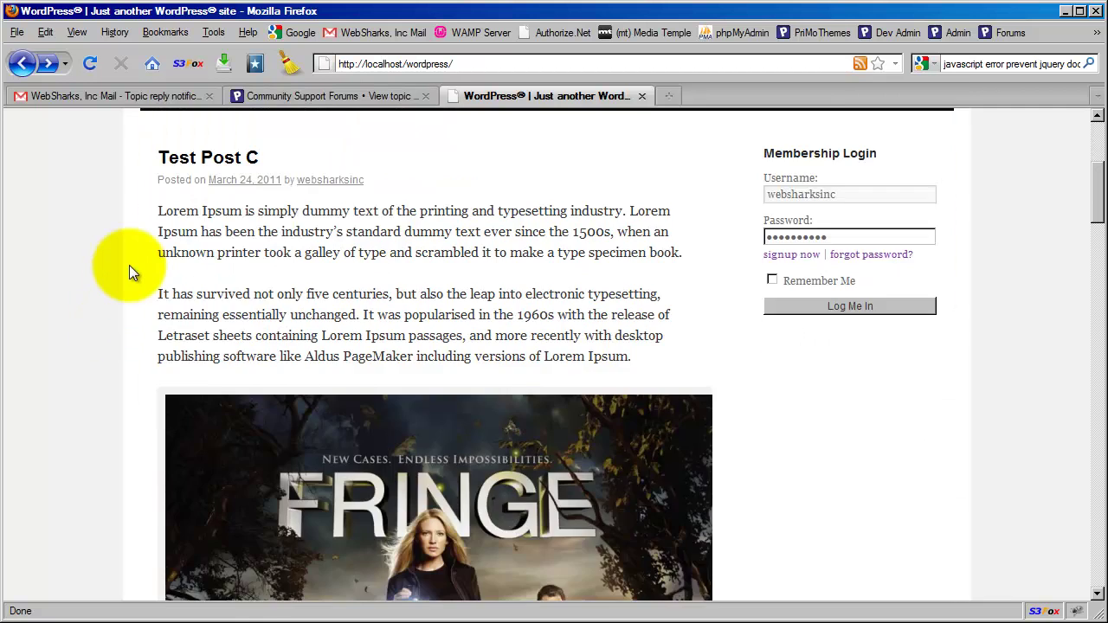
scroll(129, 265, up, 6)
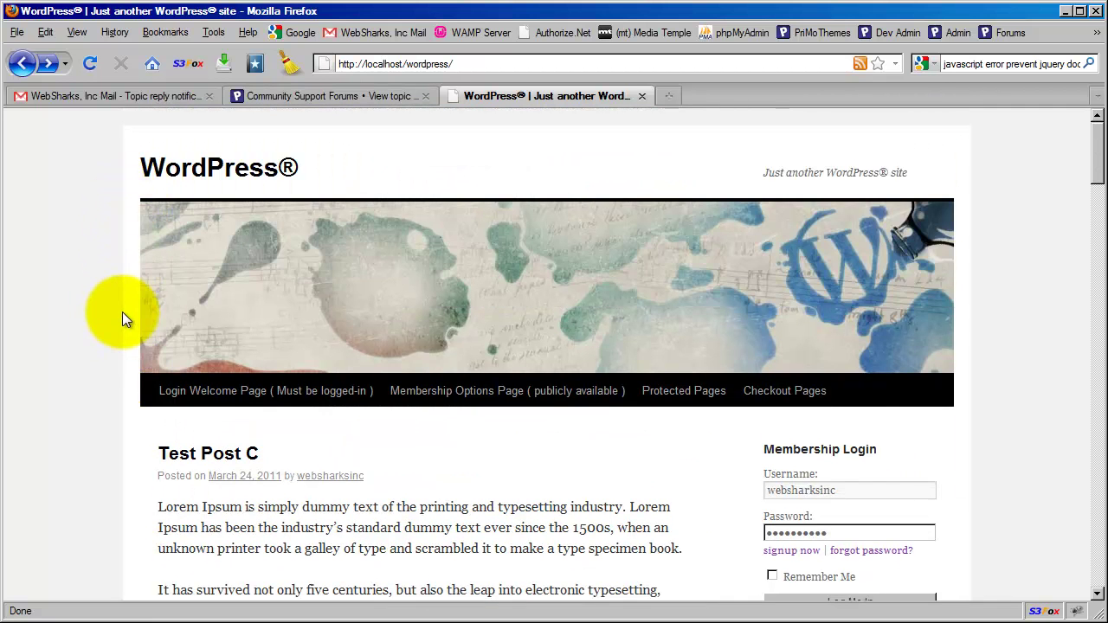
scroll(122, 311, down, 4)
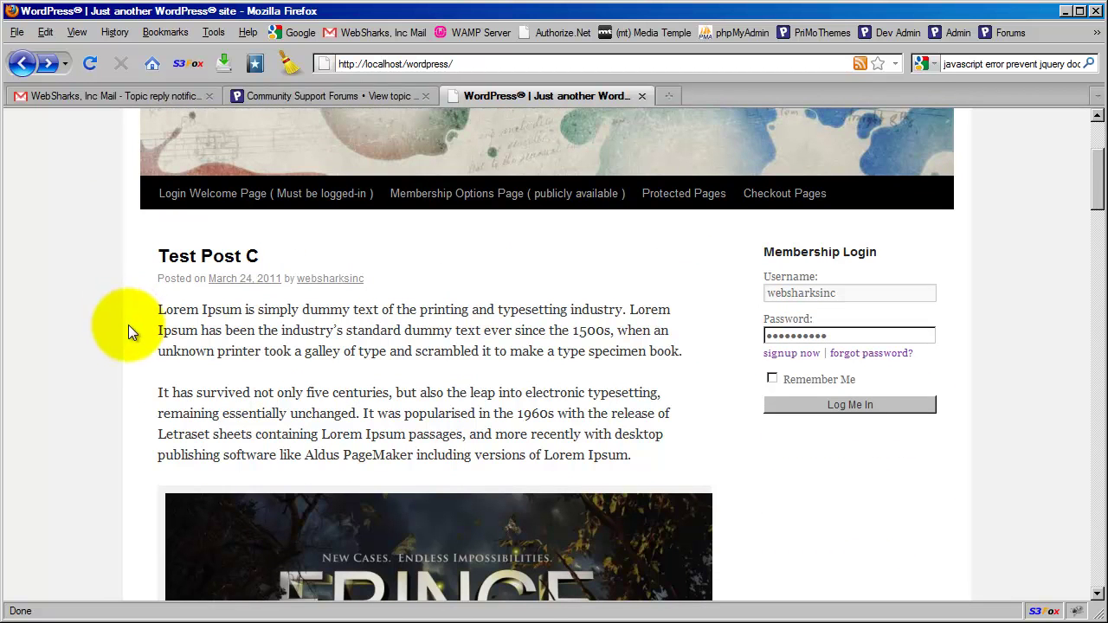
scroll(130, 303, down, 6)
scroll(149, 294, down, 14)
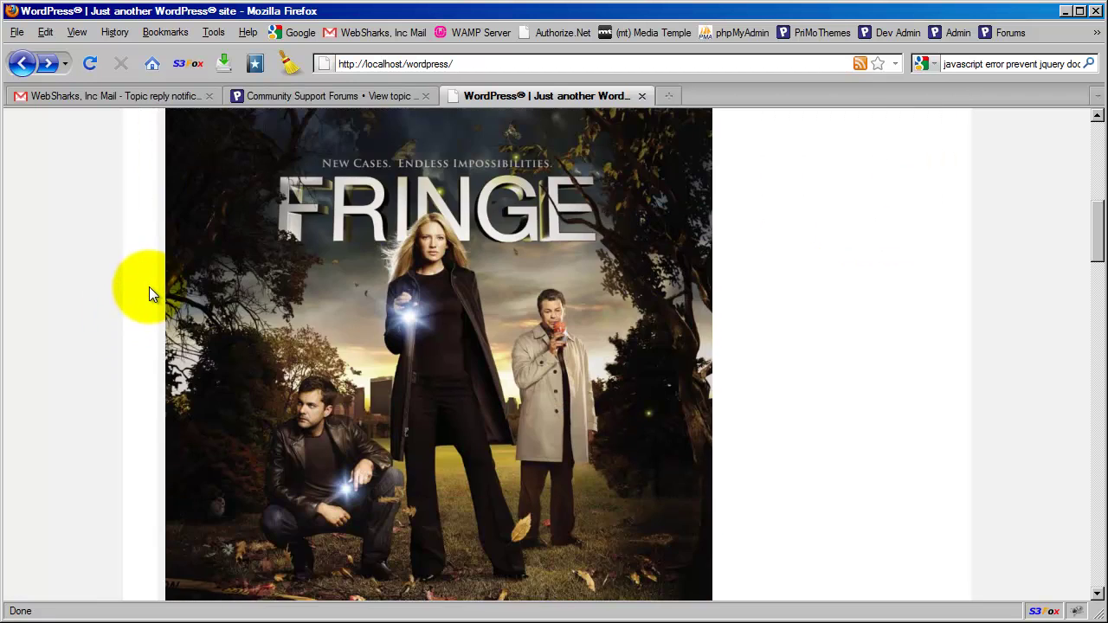
scroll(148, 295, up, 12)
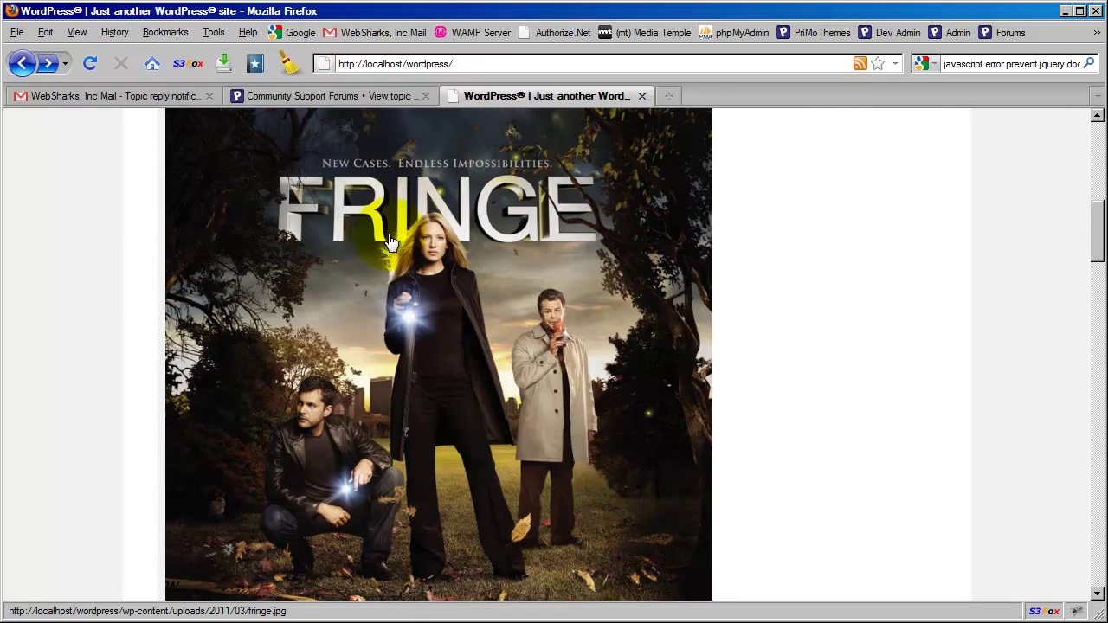
scroll(270, 327, down, 20)
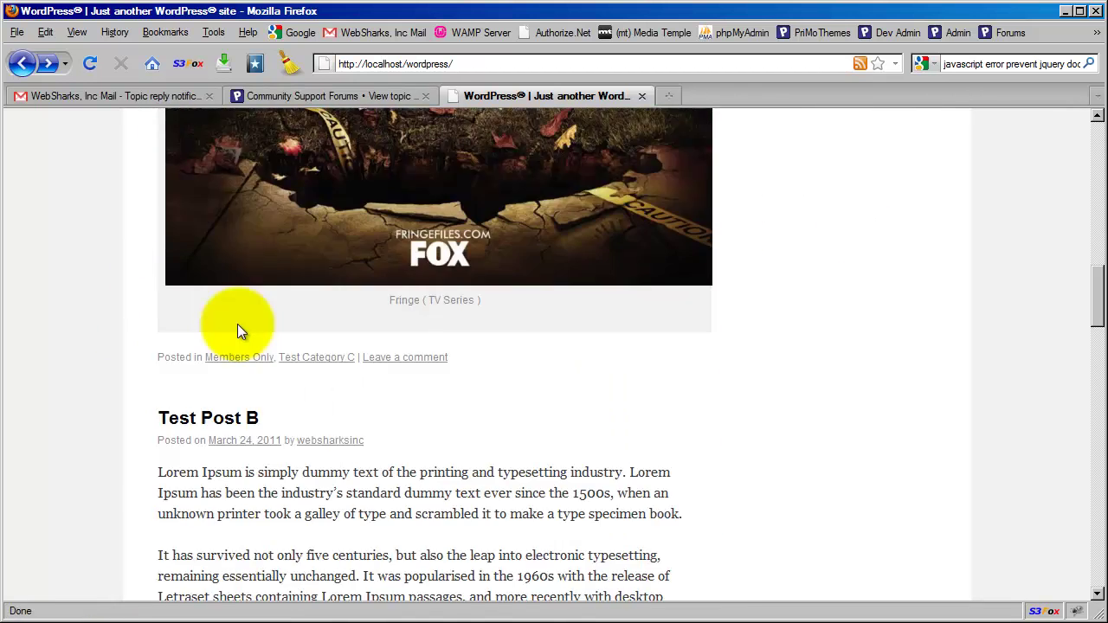
scroll(142, 294, down, 20)
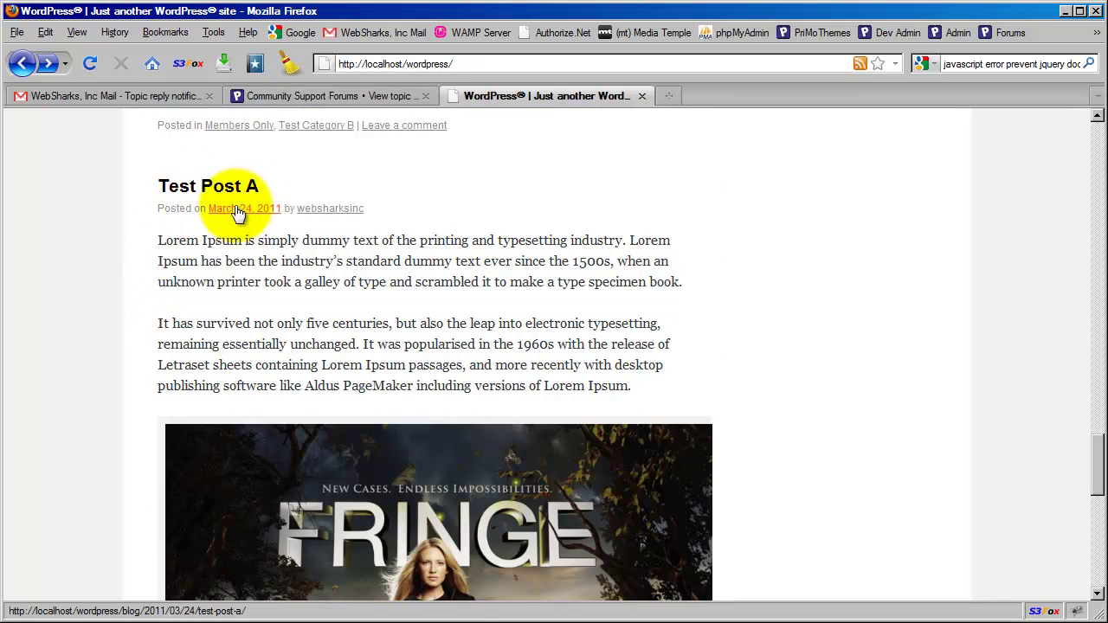
scroll(156, 337, down, 15)
scroll(156, 337, up, 20)
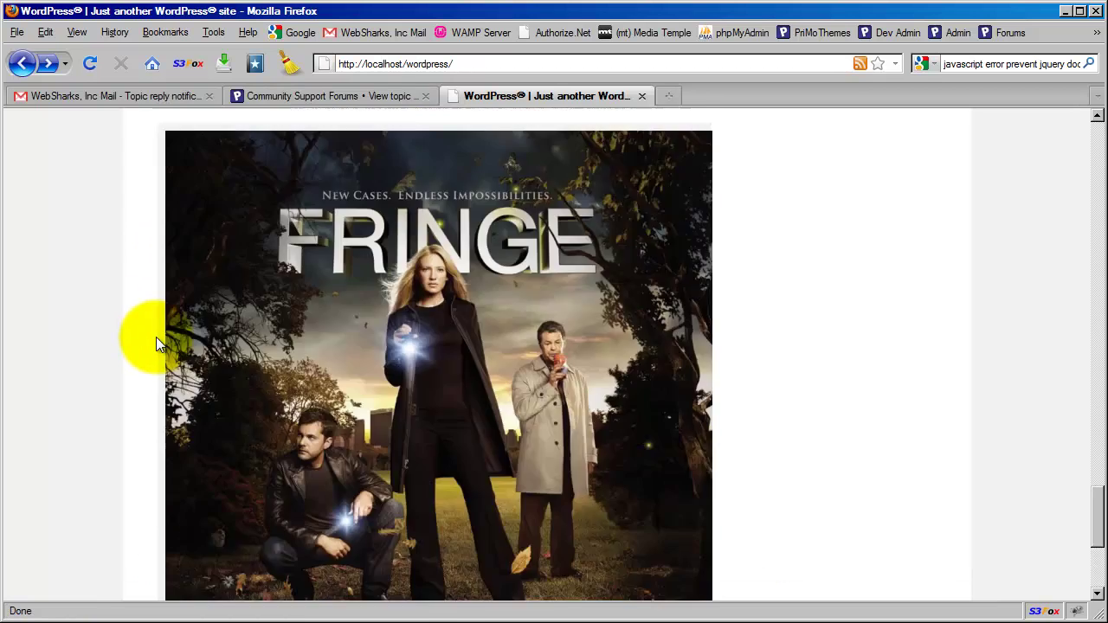
scroll(153, 338, up, 6)
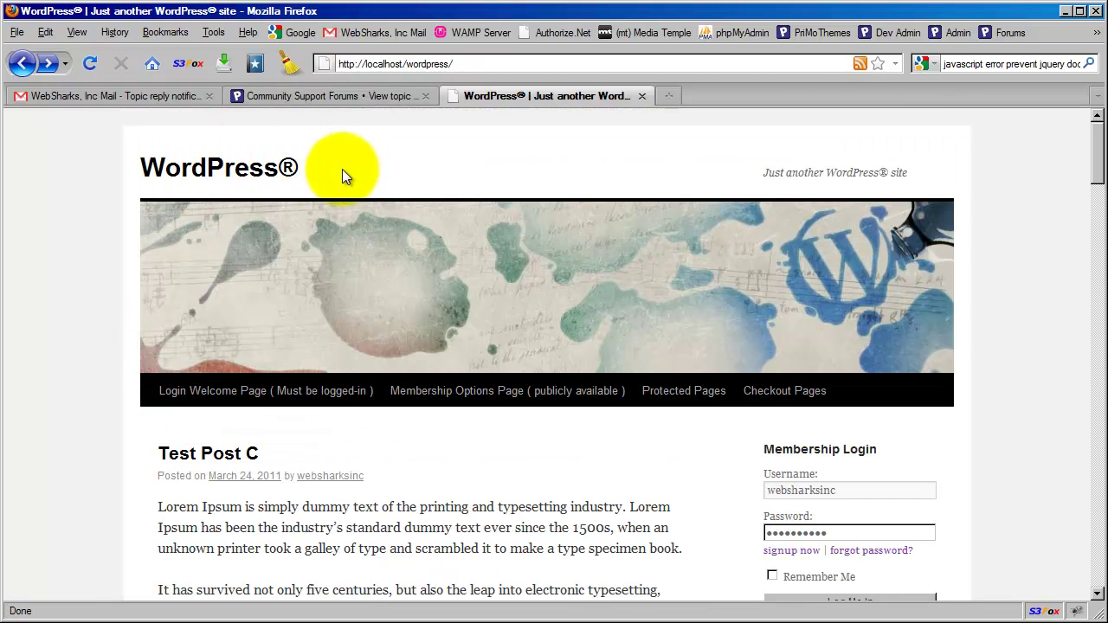
scroll(111, 287, down, 6)
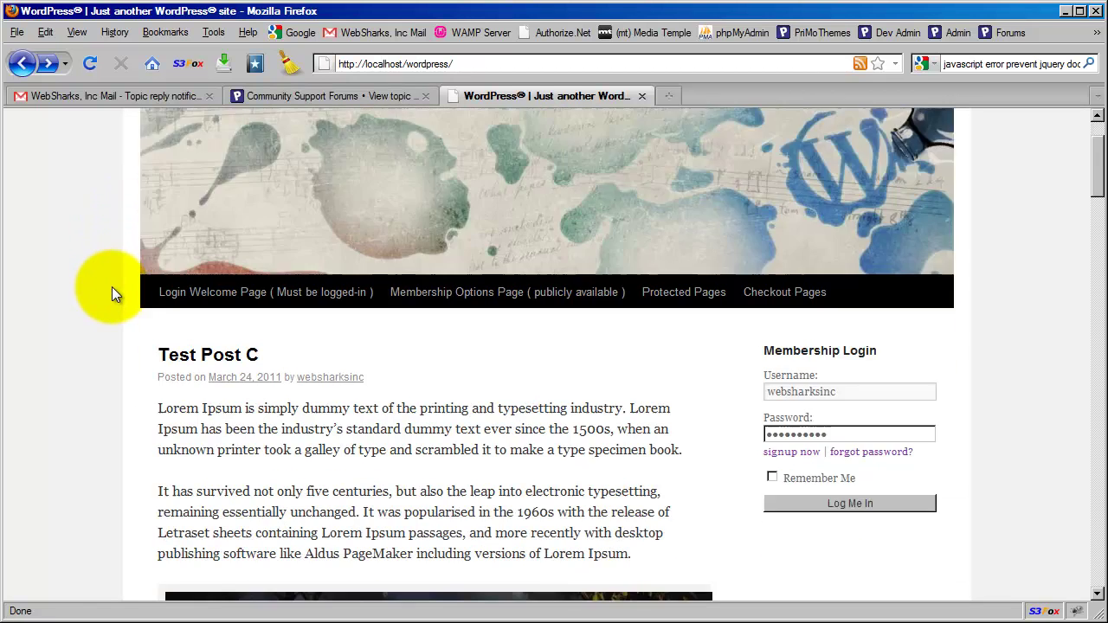
scroll(112, 288, up, 2)
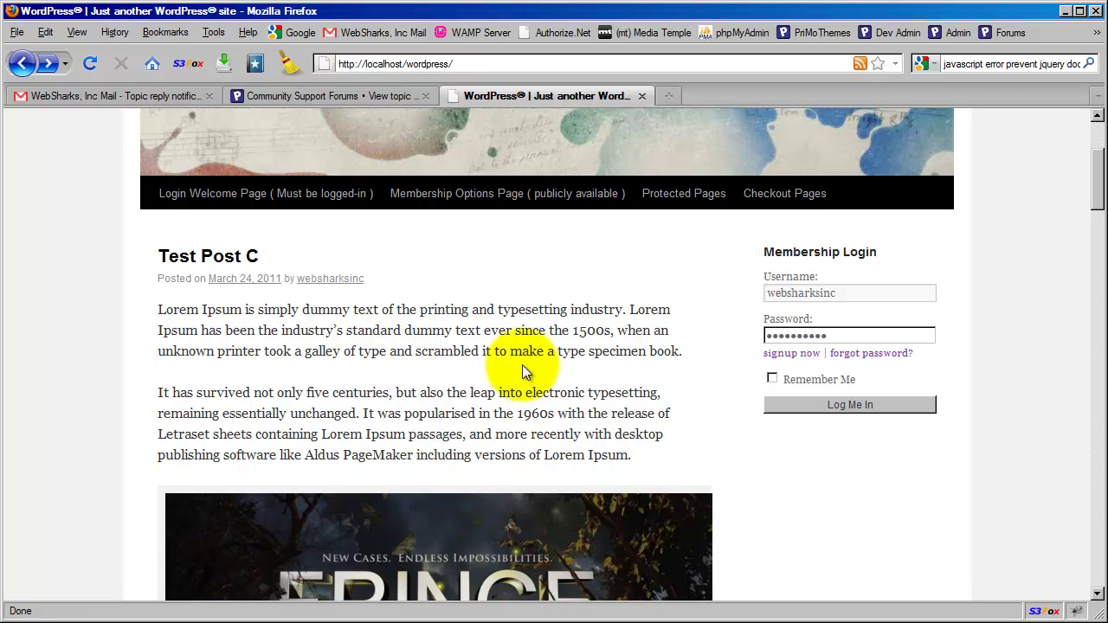
scroll(108, 359, down, 4)
scroll(108, 359, down, 15)
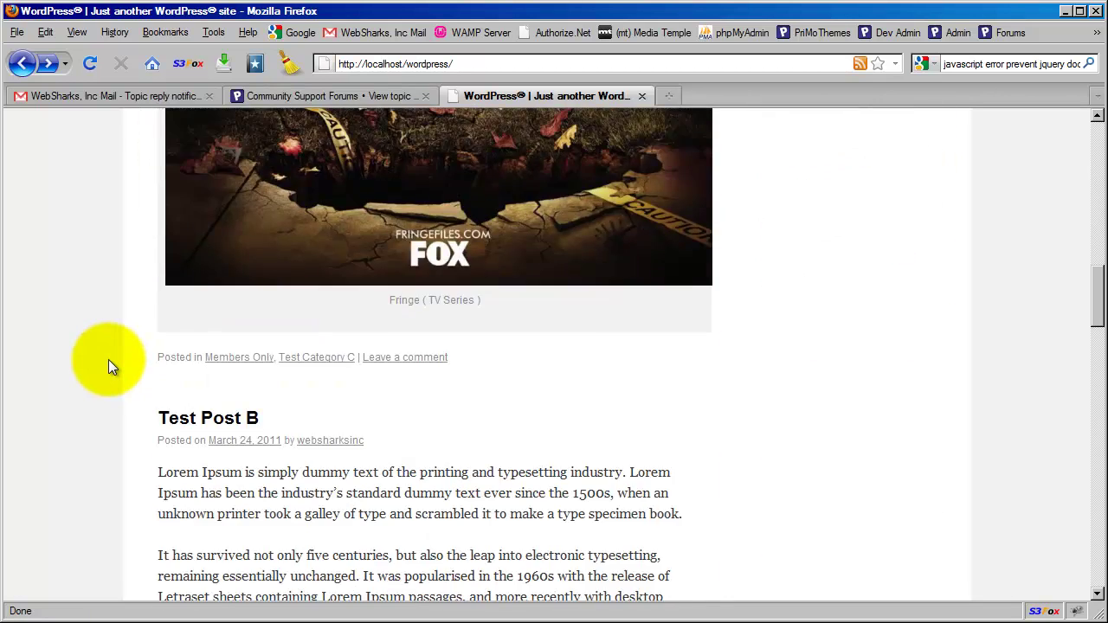
scroll(108, 359, up, 20)
scroll(99, 369, down, 2)
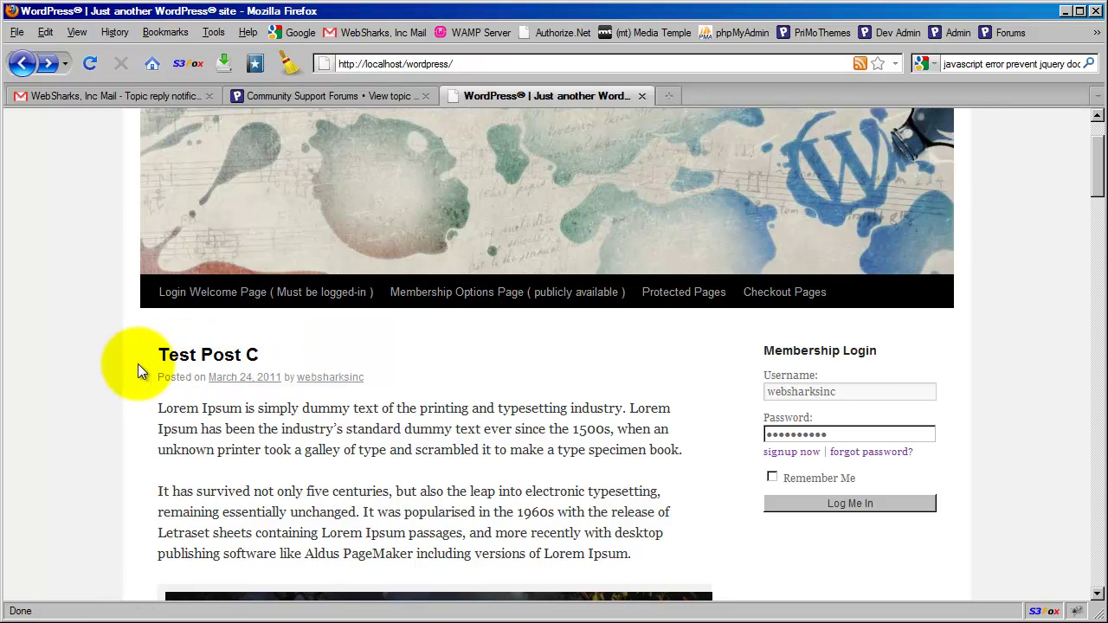
scroll(138, 363, down, 2)
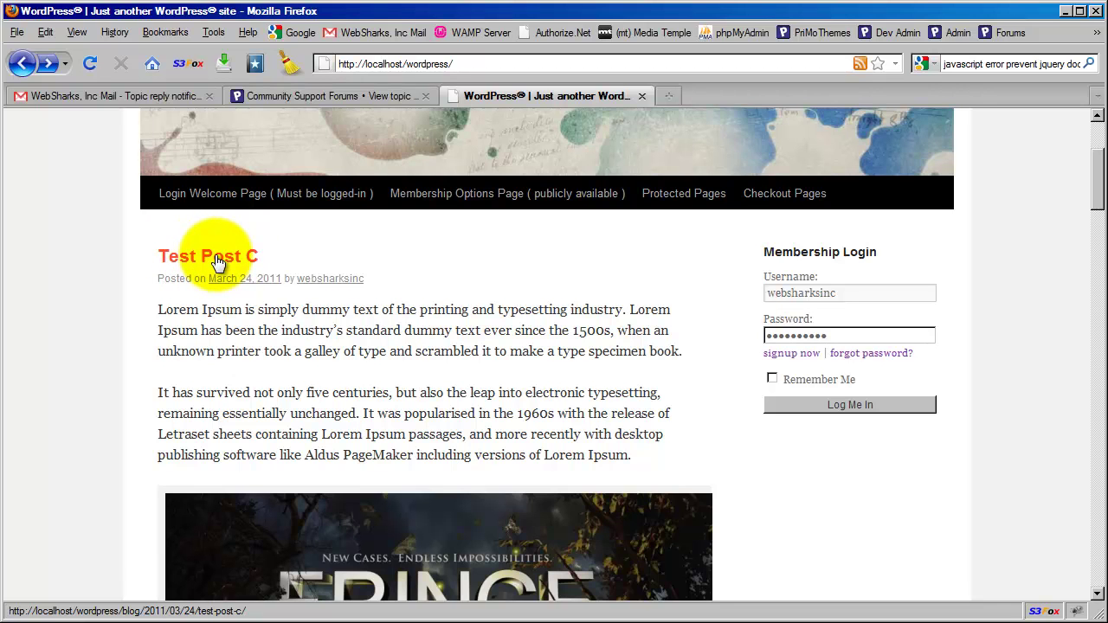
Follow the Test Post C title link, which redirects to the Membership Options Page with Level #1 checkout links.
scroll(112, 277, up, 4)
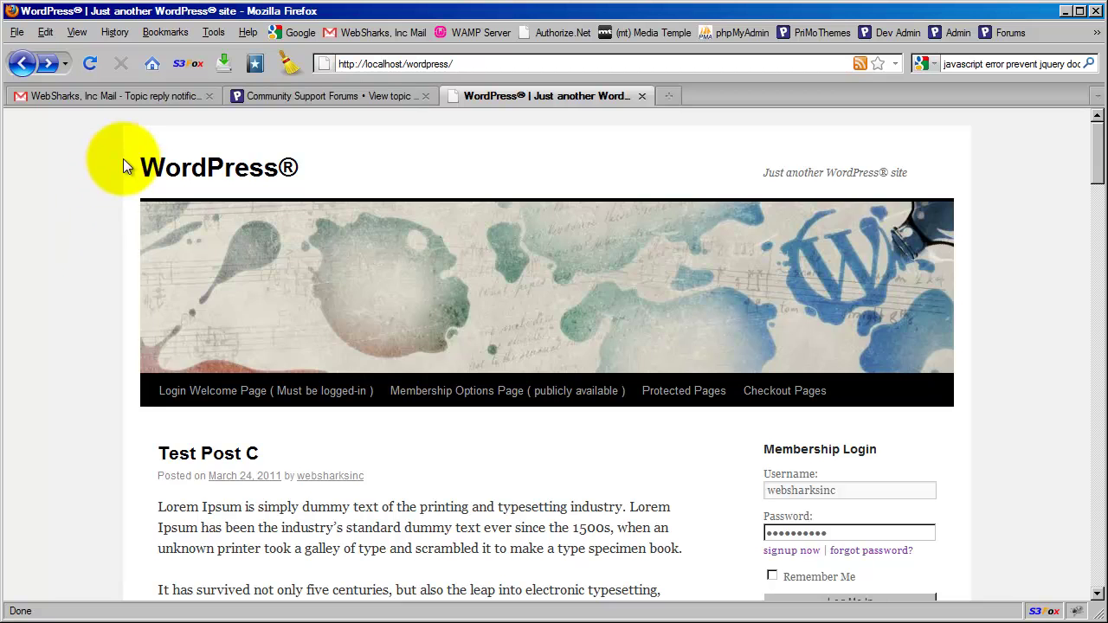
scroll(102, 252, down, 2)
scroll(103, 252, down, 4)
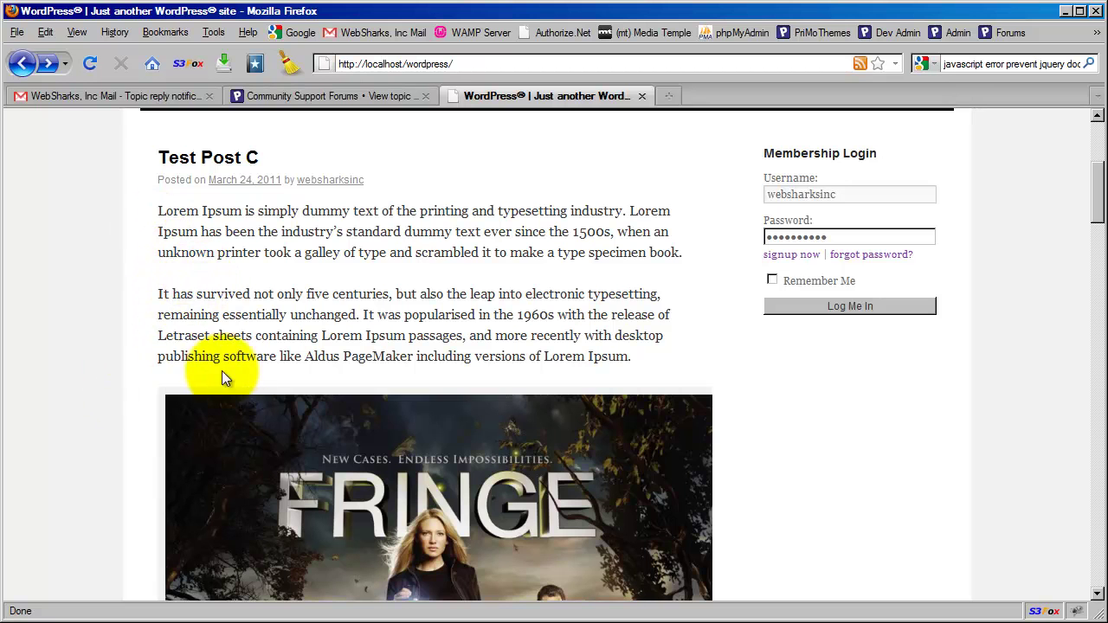
scroll(145, 357, down, 20)
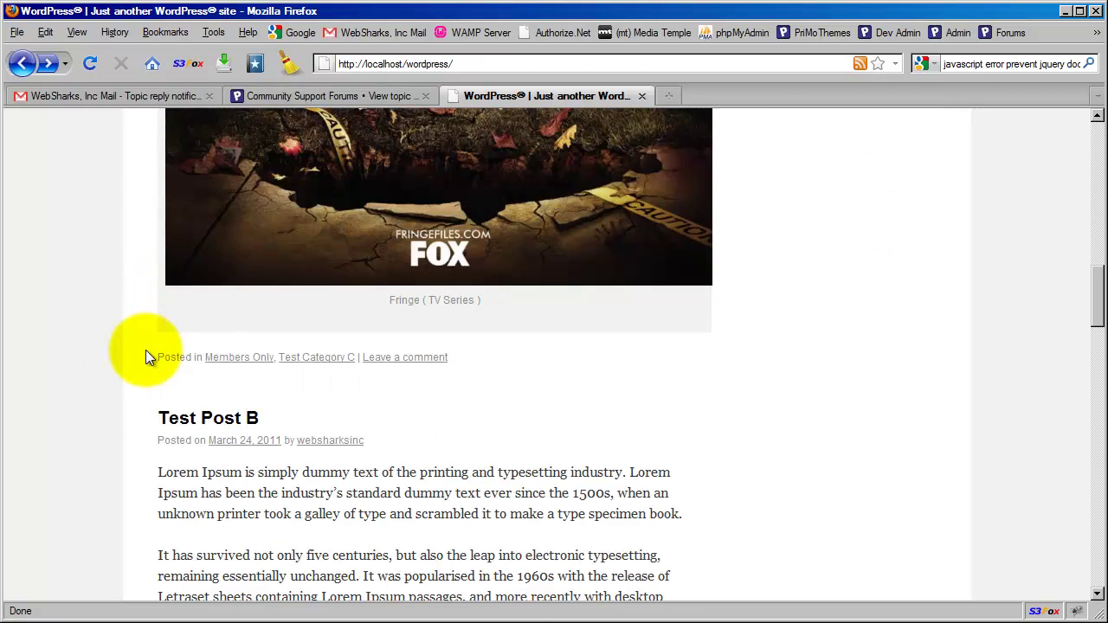
scroll(146, 357, down, 20)
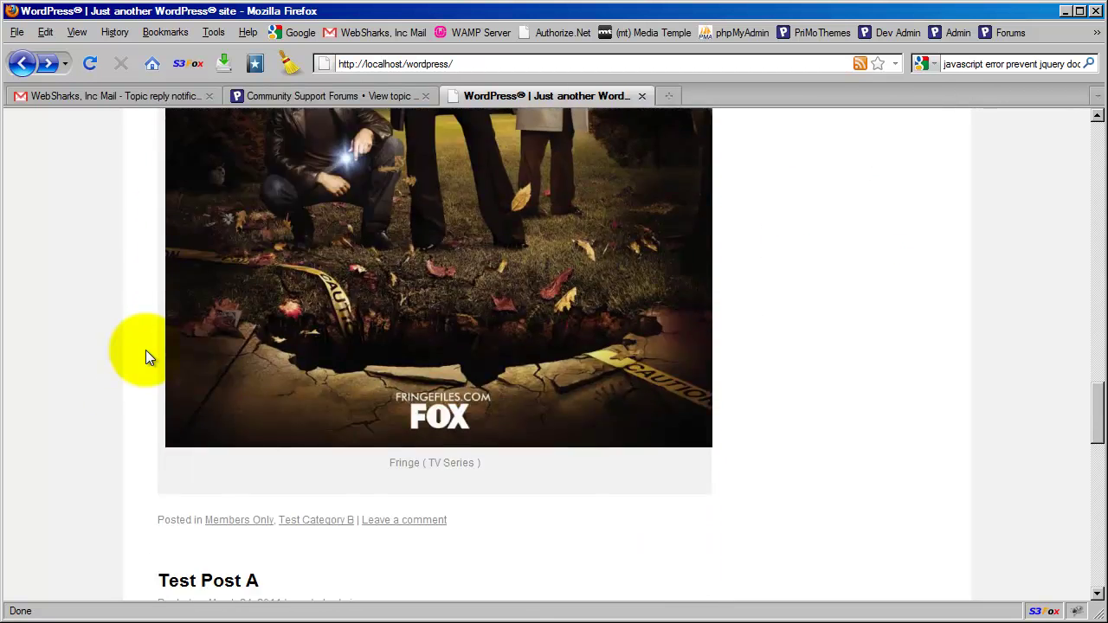
scroll(145, 350, down, 5)
scroll(145, 350, up, 15)
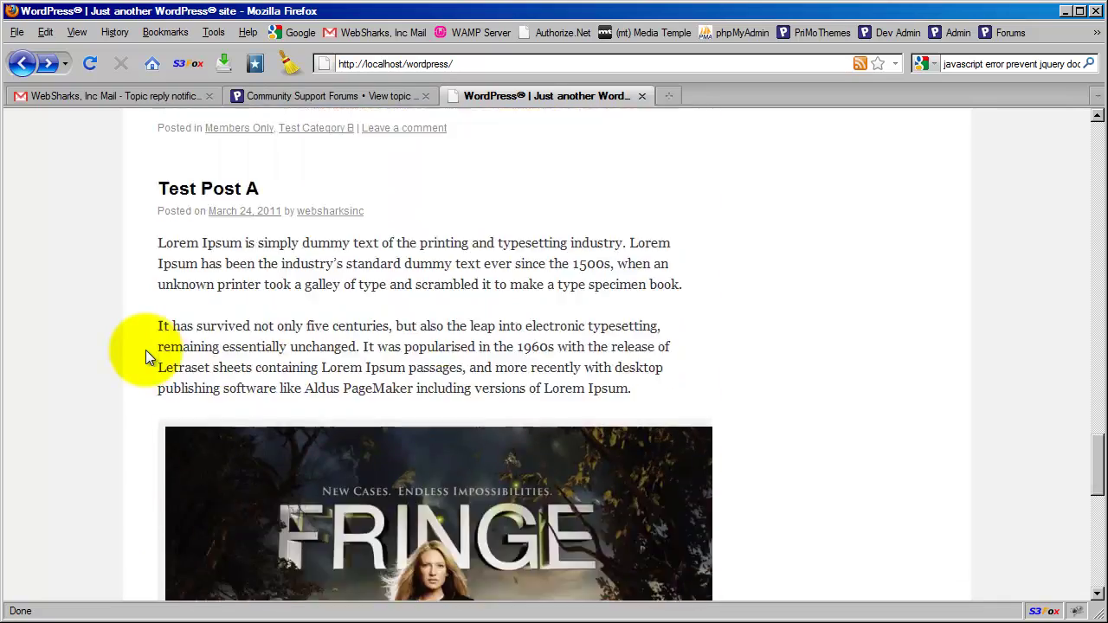
scroll(146, 350, up, 10)
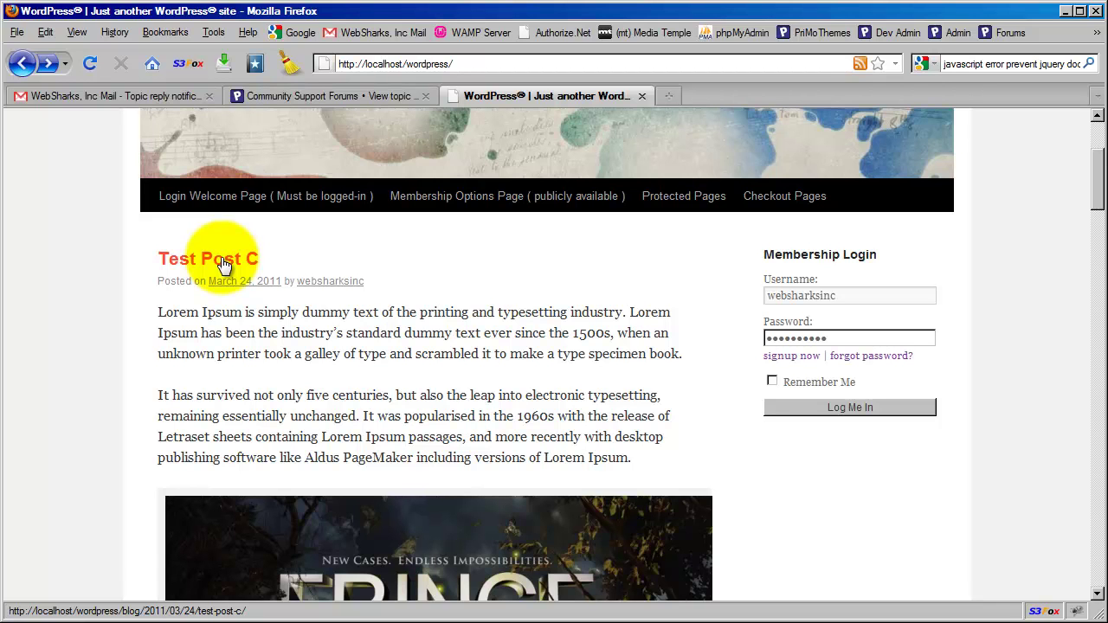
click(223, 263)
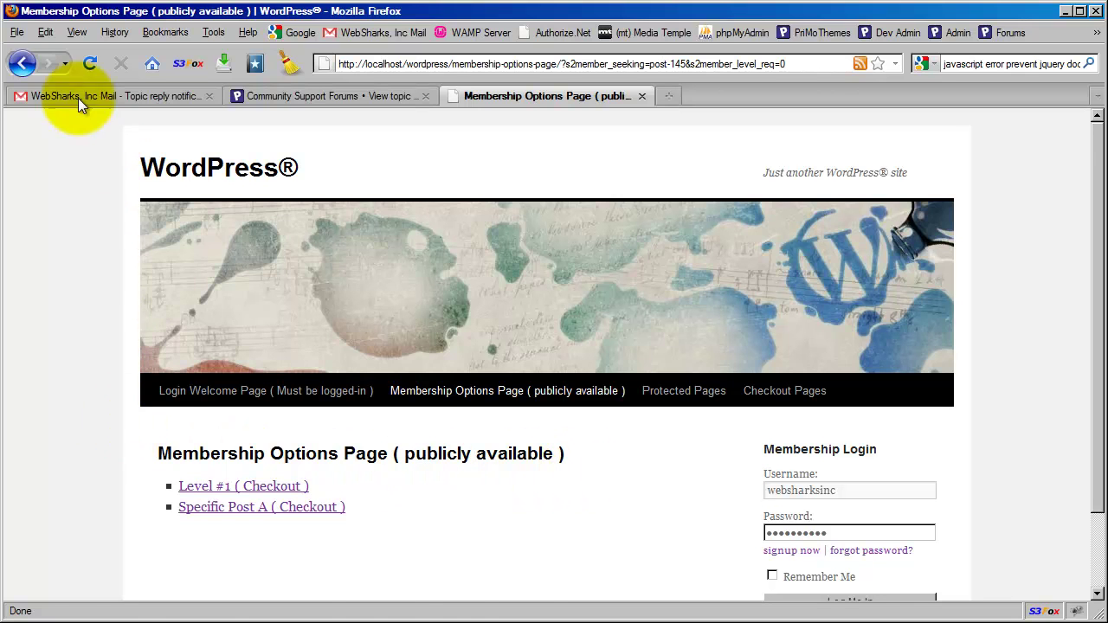
Go back to the home page and open the Test Category C archive from Test Post C's category links.
click(22, 63)
scroll(104, 319, down, 2)
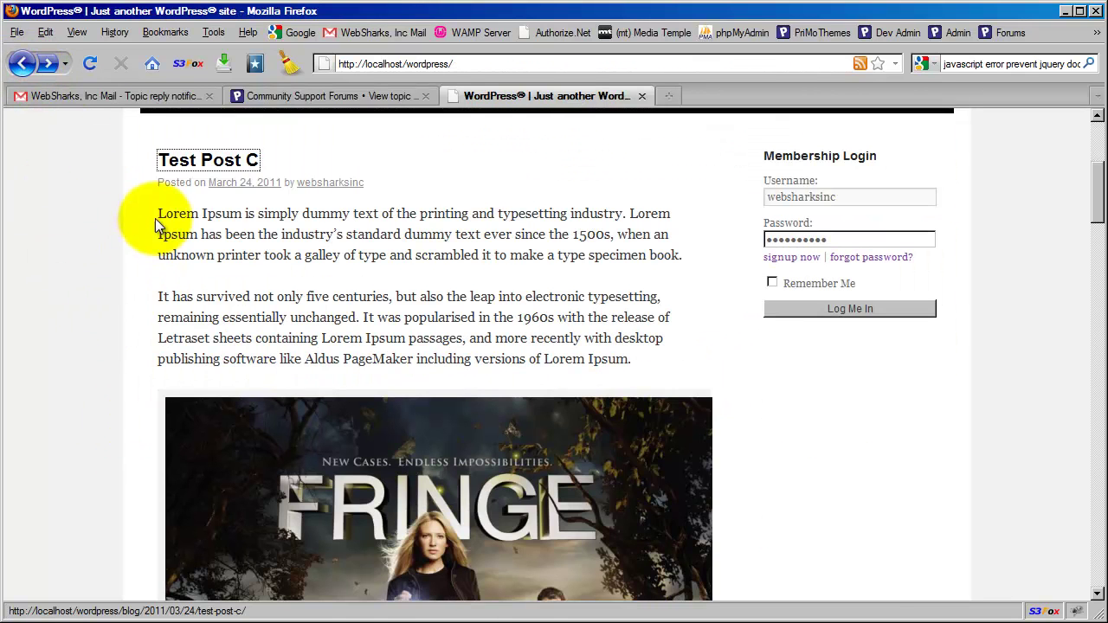
click(161, 200)
scroll(146, 270, down, 20)
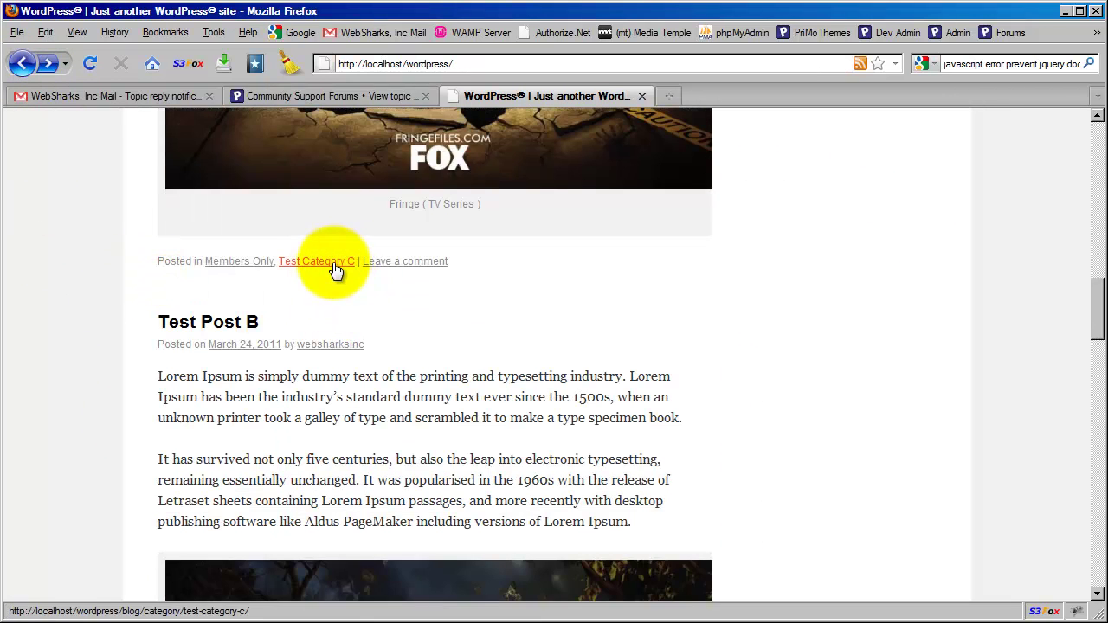
click(336, 269)
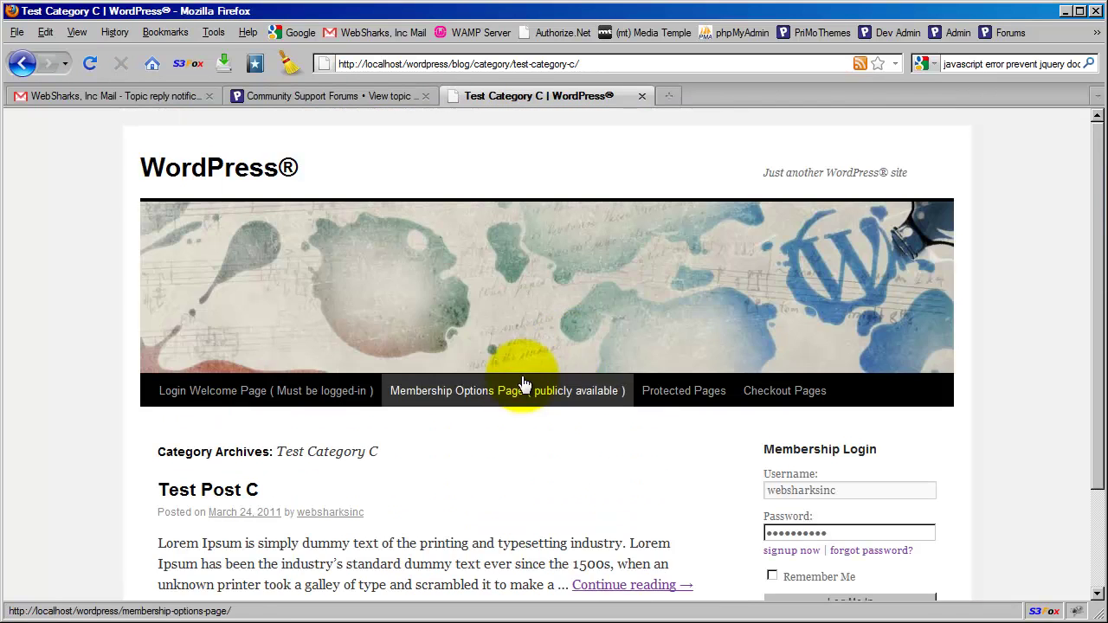
scroll(515, 386, down, 3)
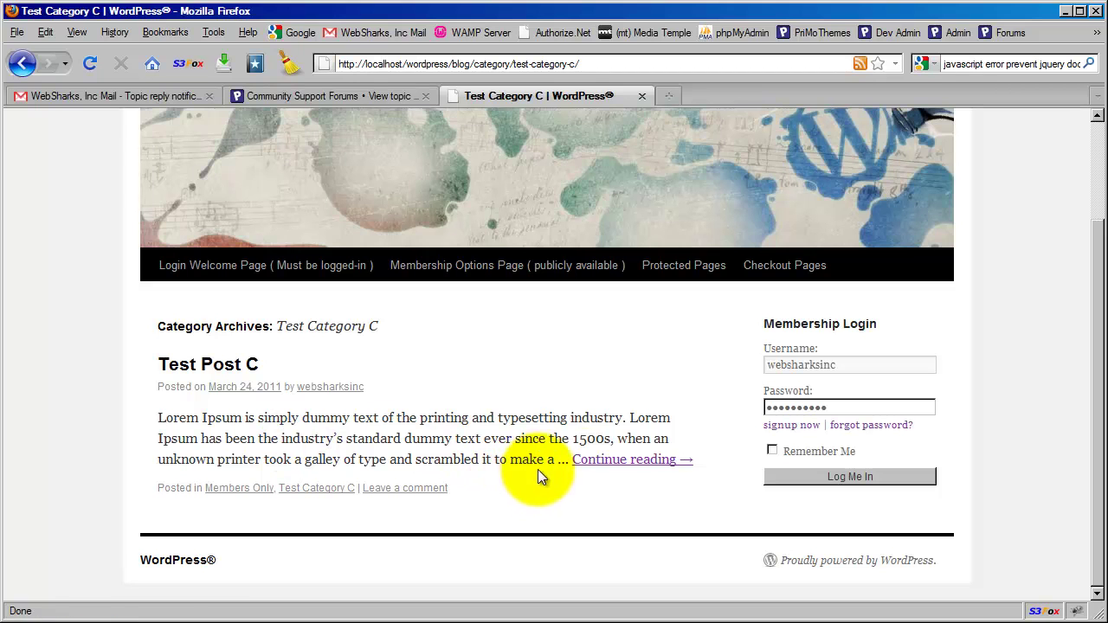
click(620, 461)
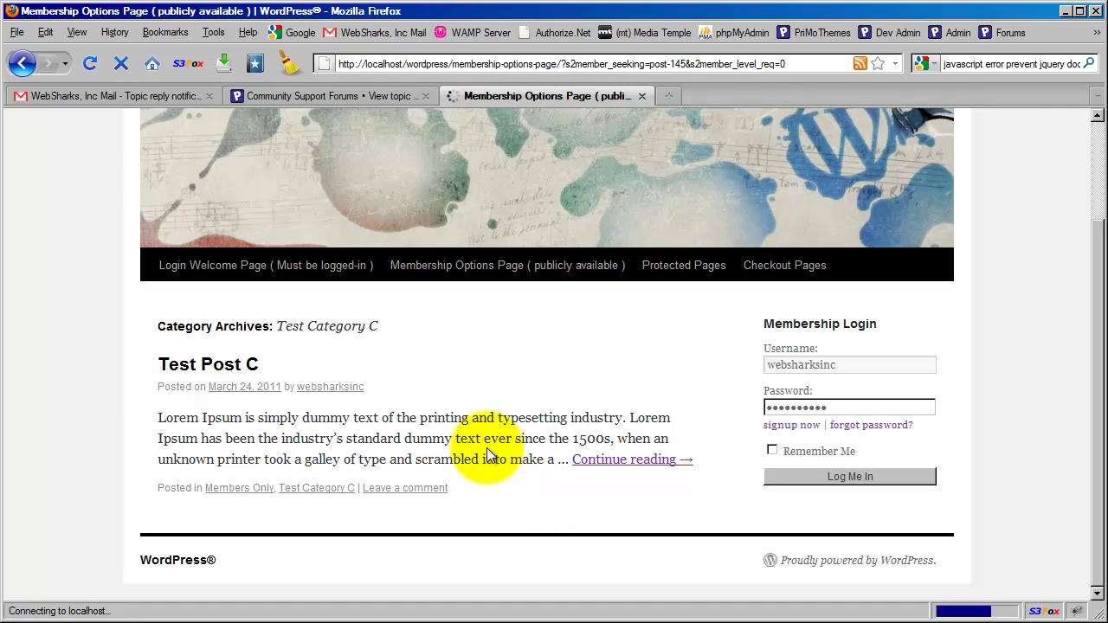
scroll(468, 451, down, 2)
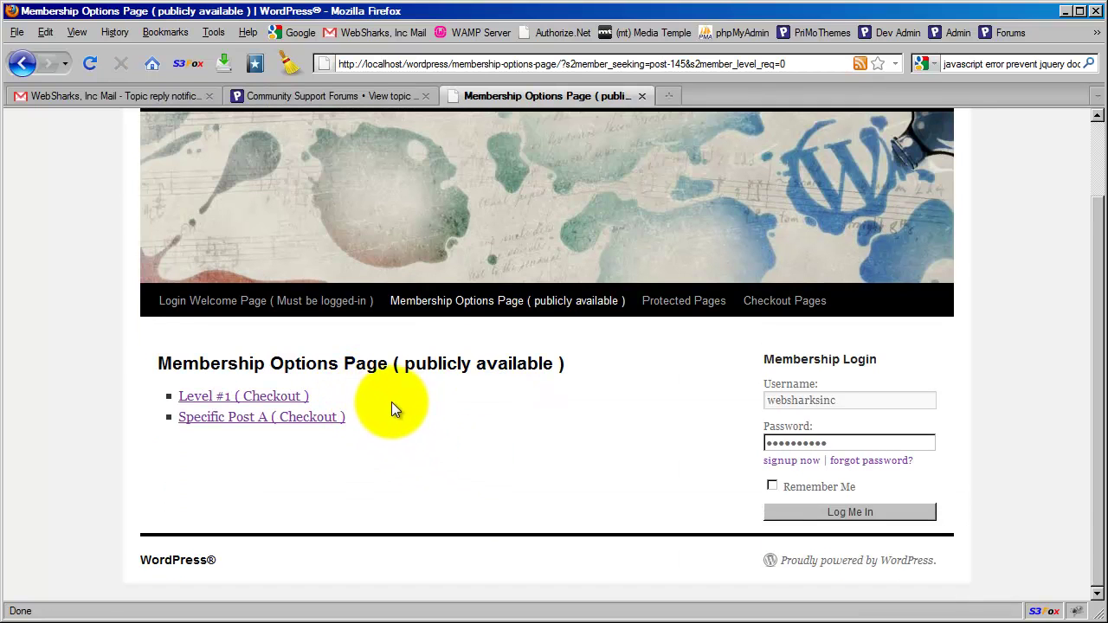
scroll(367, 420, up, 2)
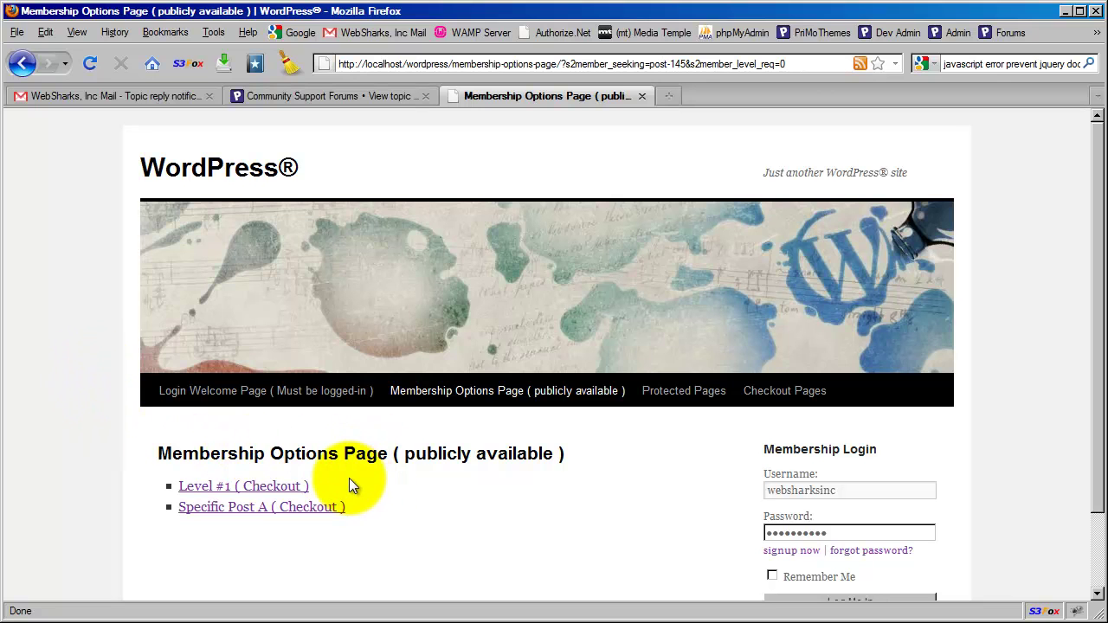
click(22, 65)
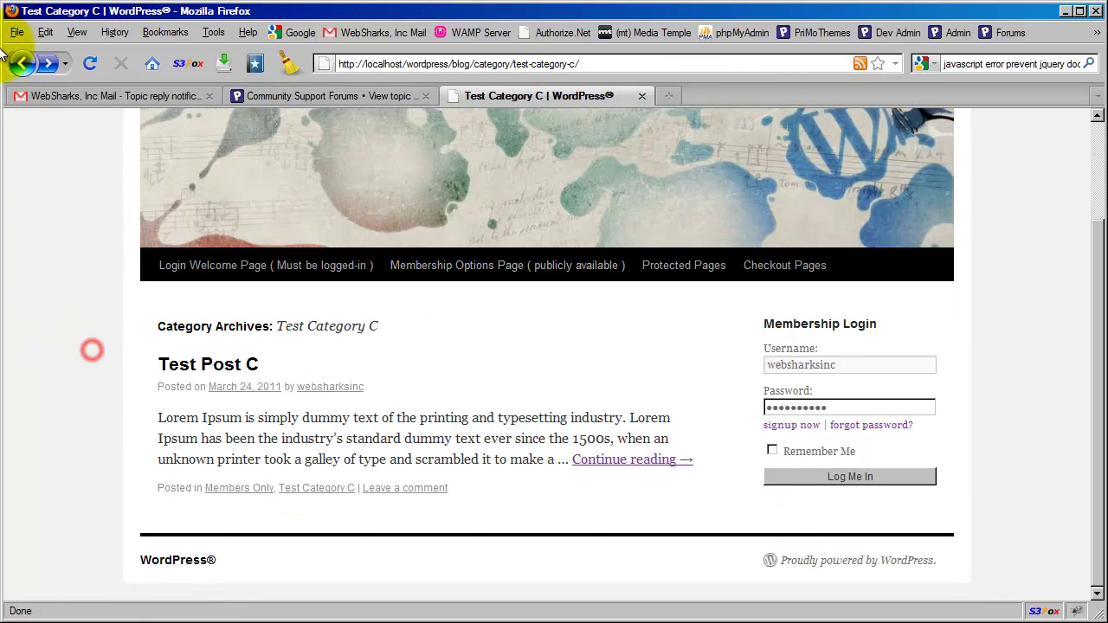
Go back to the home page and scroll through the full Test Post C with its Fringe image.
click(22, 65)
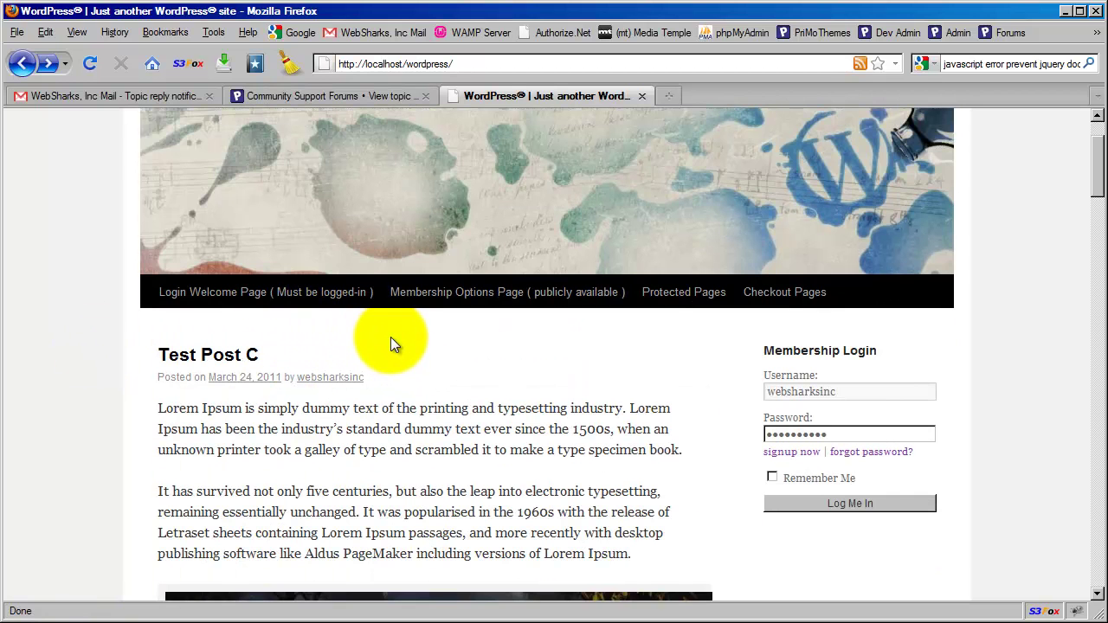
scroll(401, 346, down, 2)
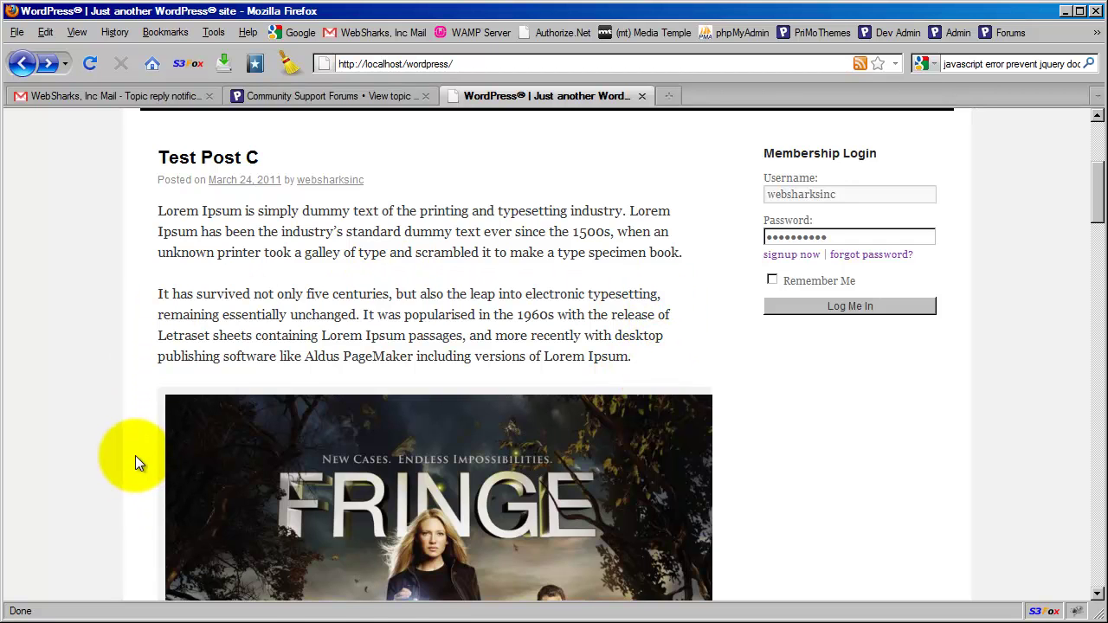
scroll(138, 446, up, 2)
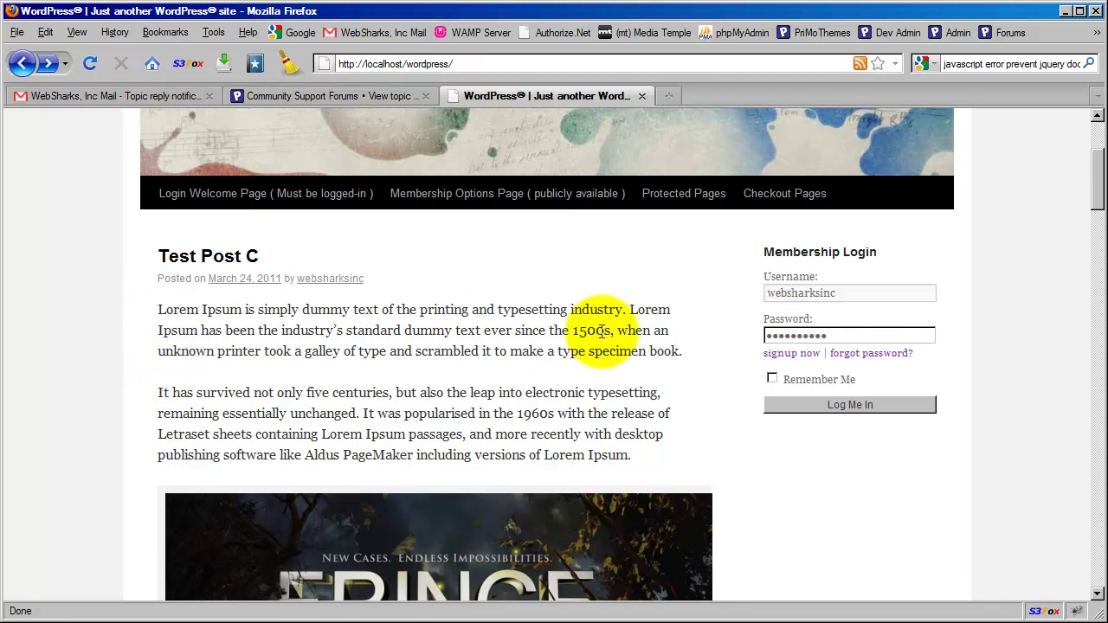
scroll(147, 433, down, 4)
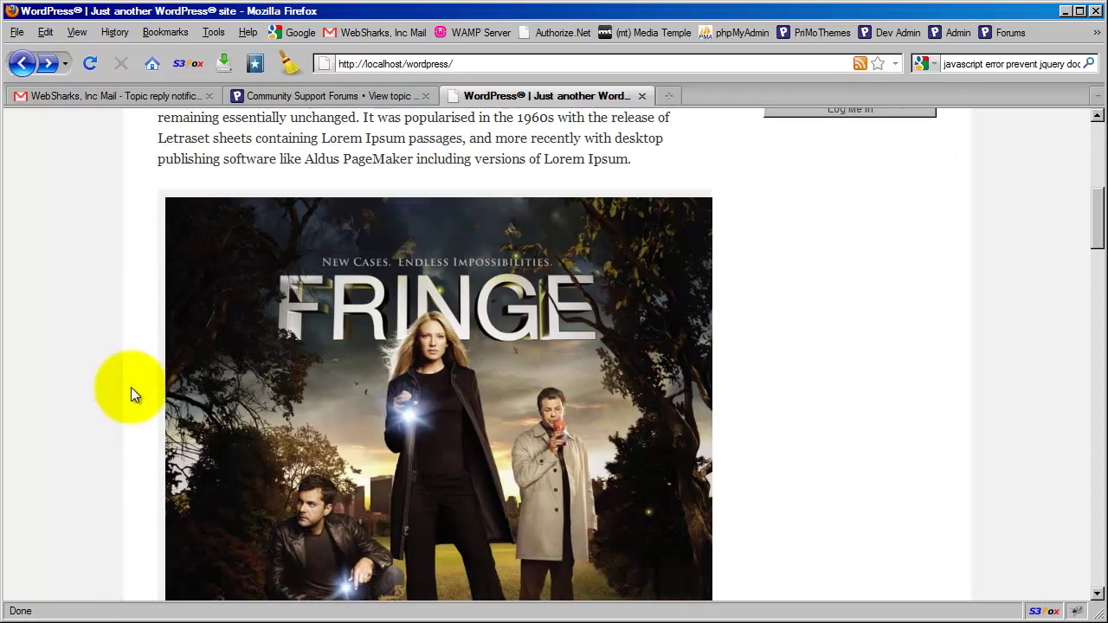
scroll(315, 359, up, 4)
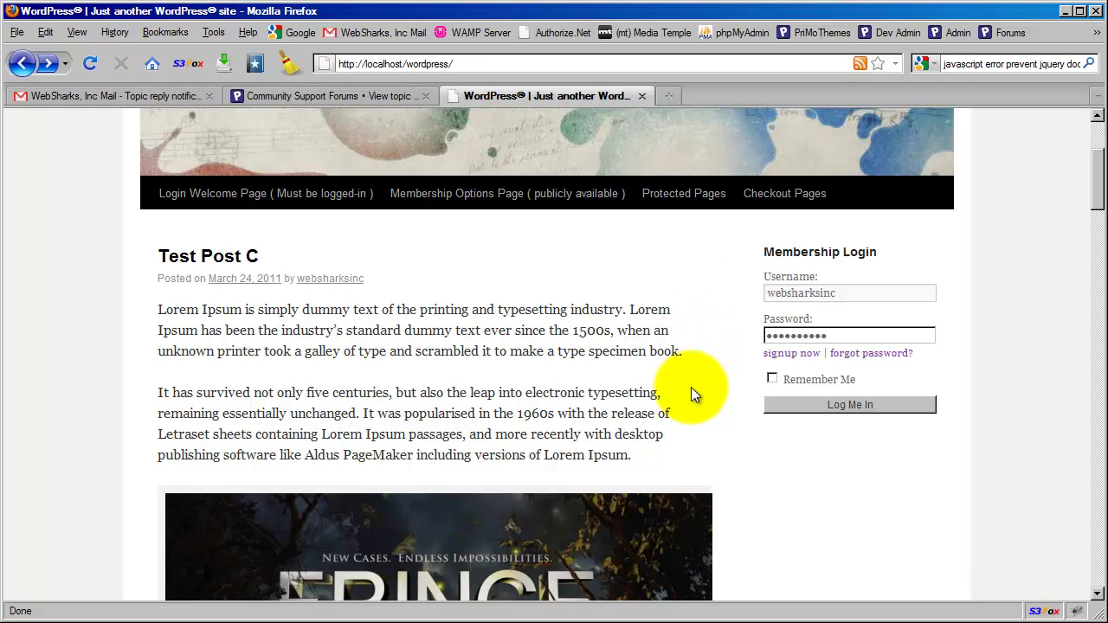
scroll(127, 369, down, 2)
scroll(126, 369, down, 12)
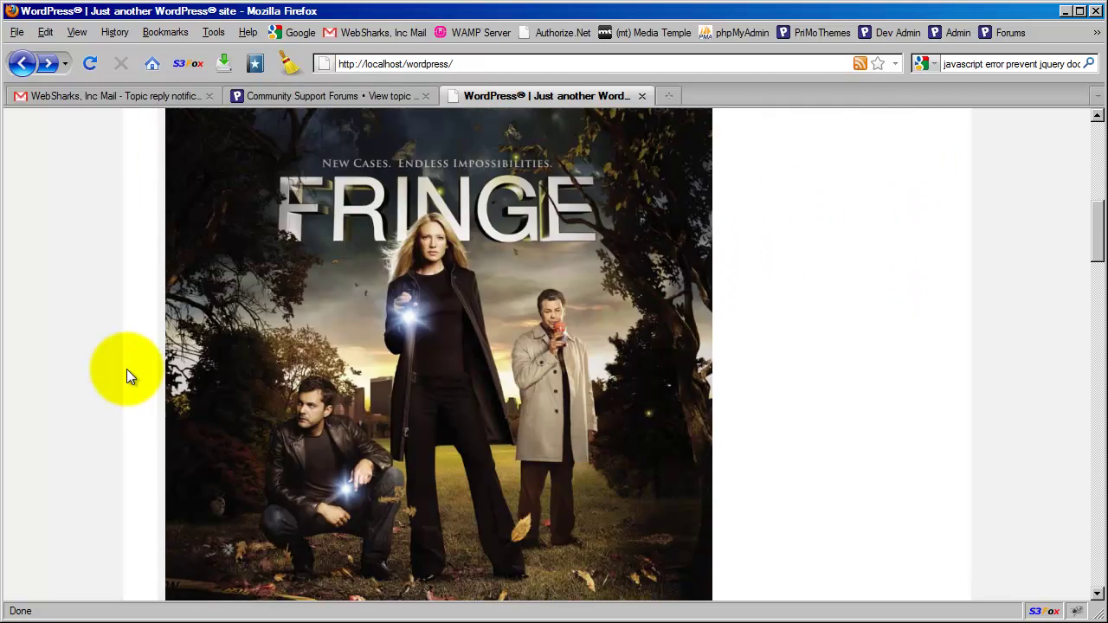
scroll(125, 294, down, 2)
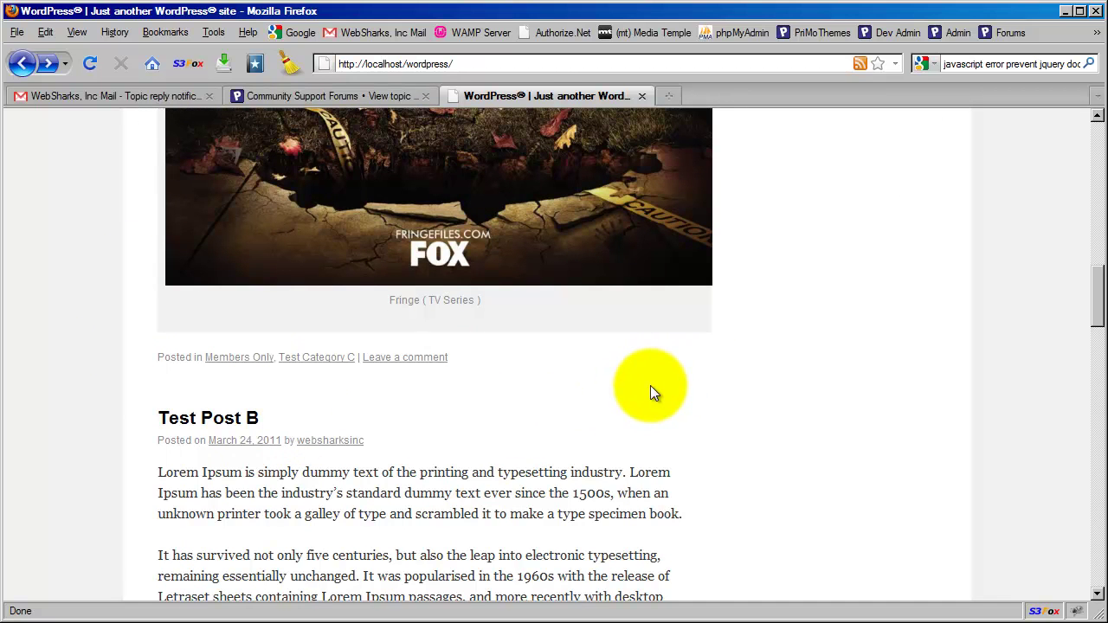
scroll(721, 394, up, 12)
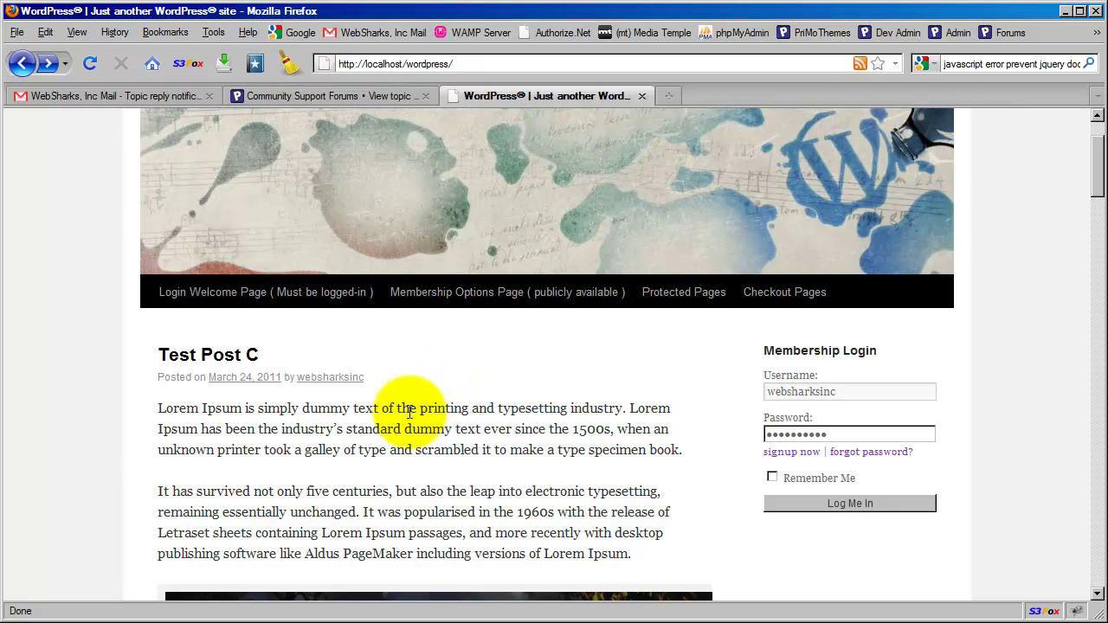
scroll(134, 429, down, 2)
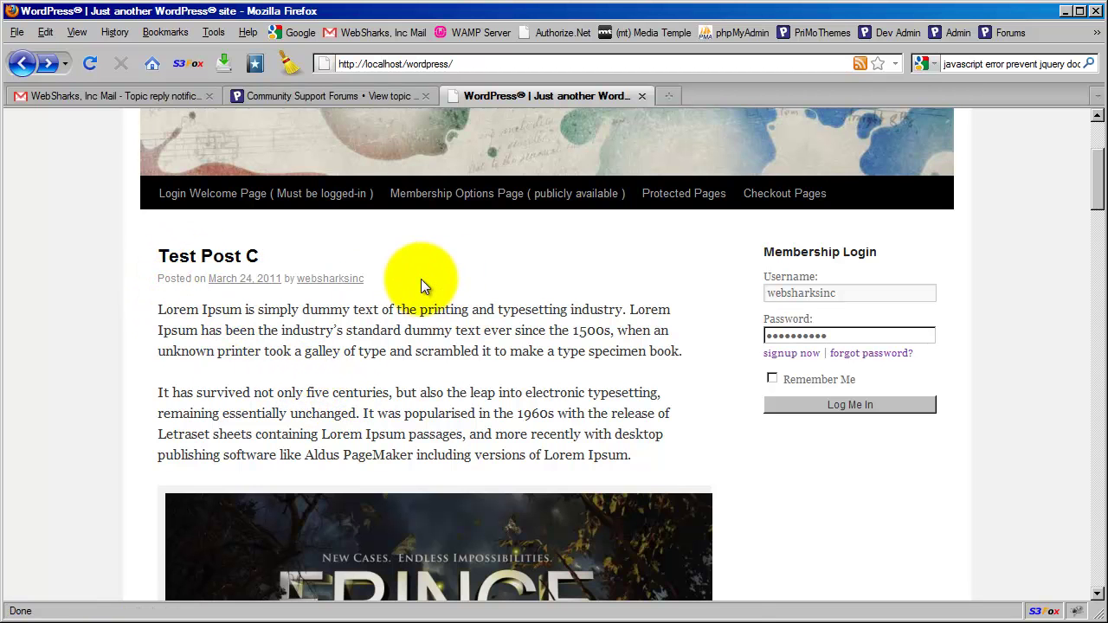
scroll(185, 403, up, 4)
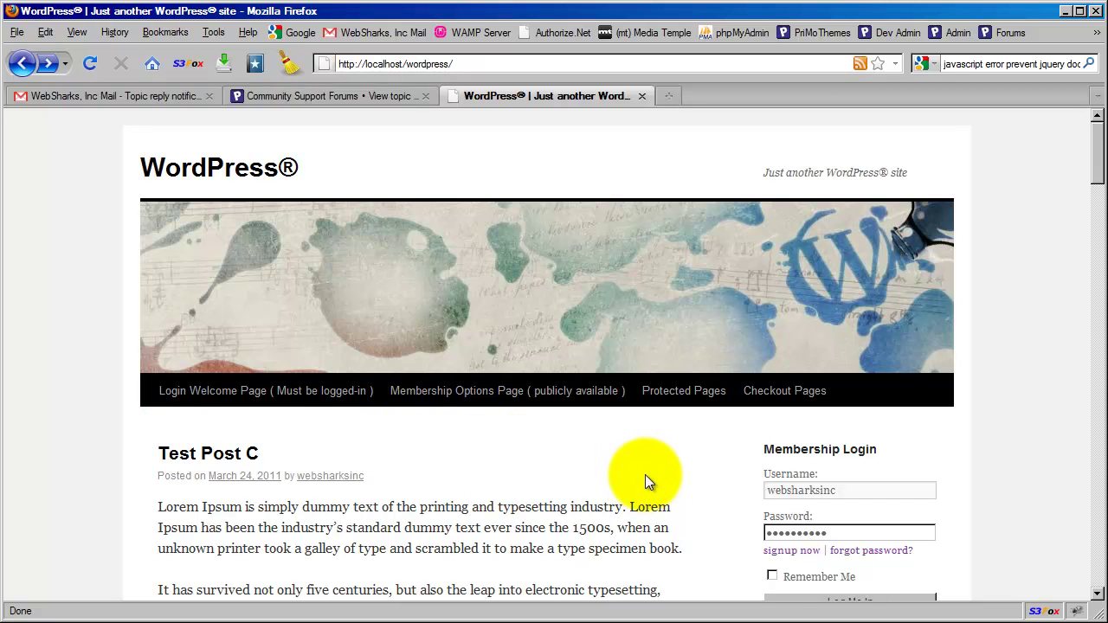
scroll(635, 473, down, 2)
scroll(649, 446, down, 2)
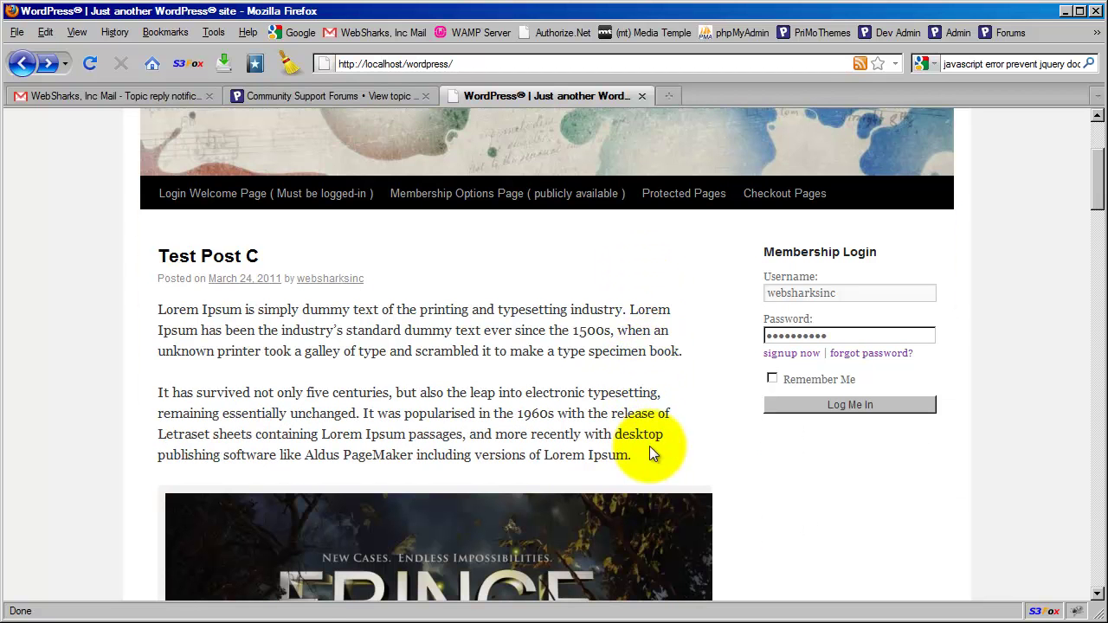